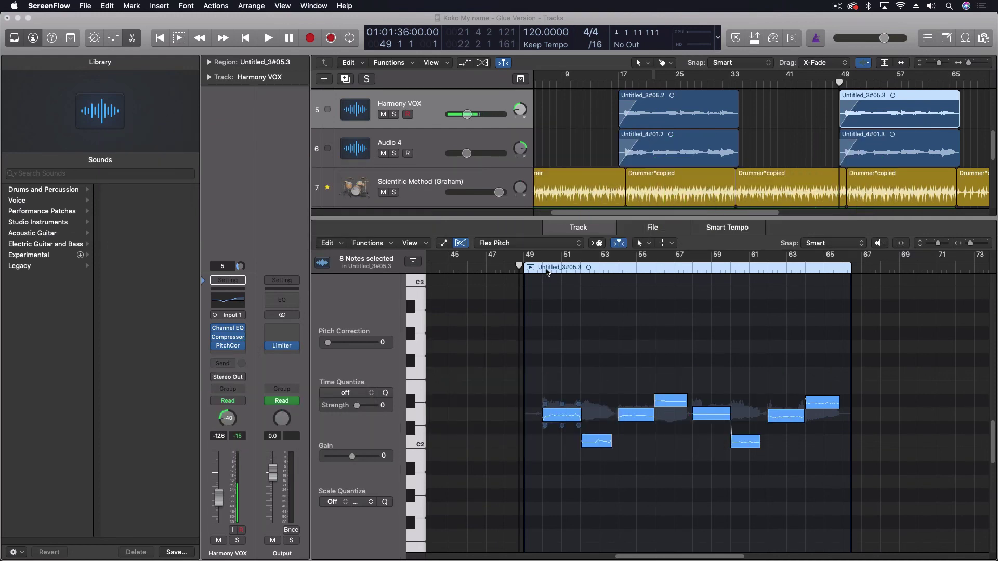
Step: Play the vocal from bar 49, then solo Harmony VOX and play the harmony alone
key(space)
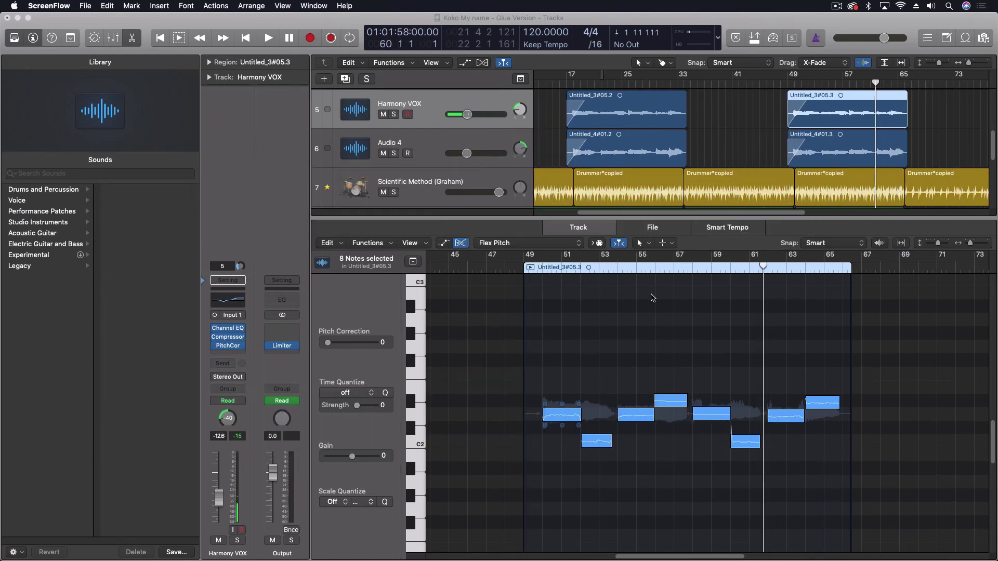
click(598, 394)
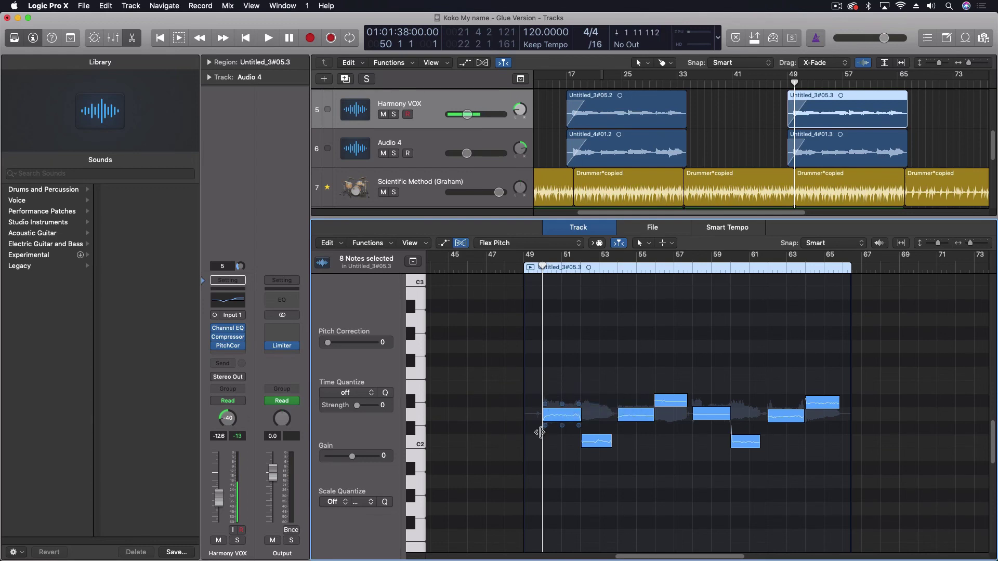
key(comma)
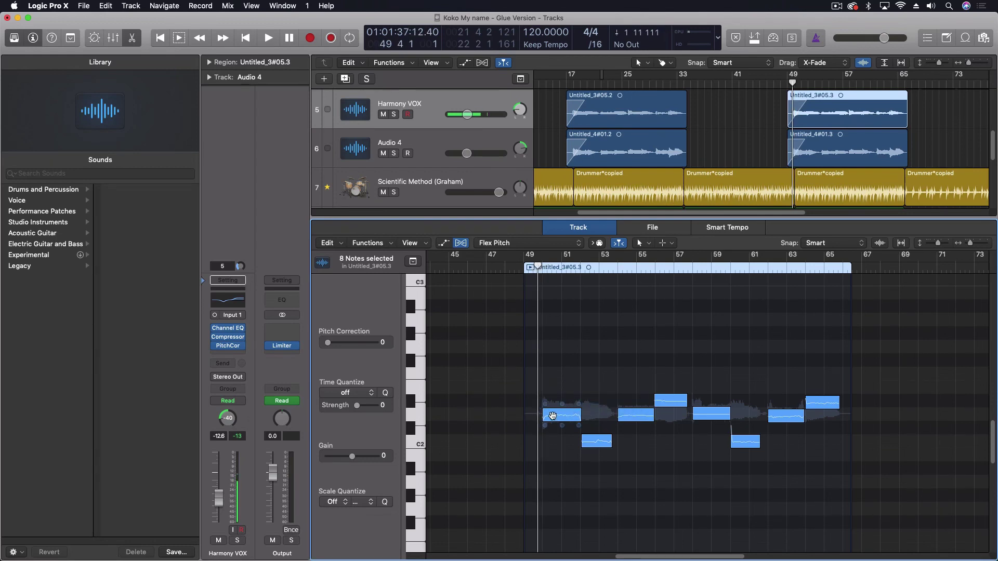
mouse_move(562, 428)
key(space)
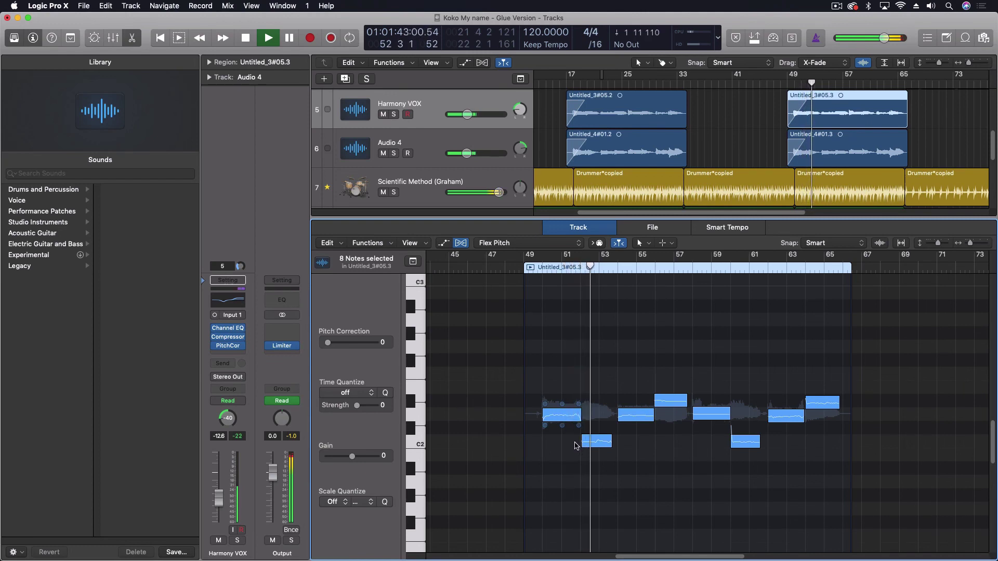
key(space)
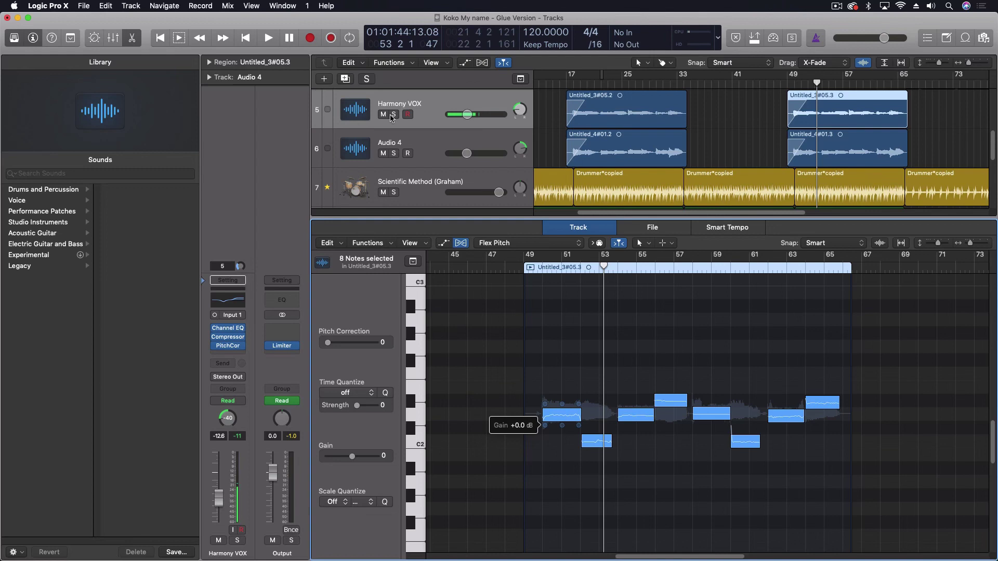
click(394, 115)
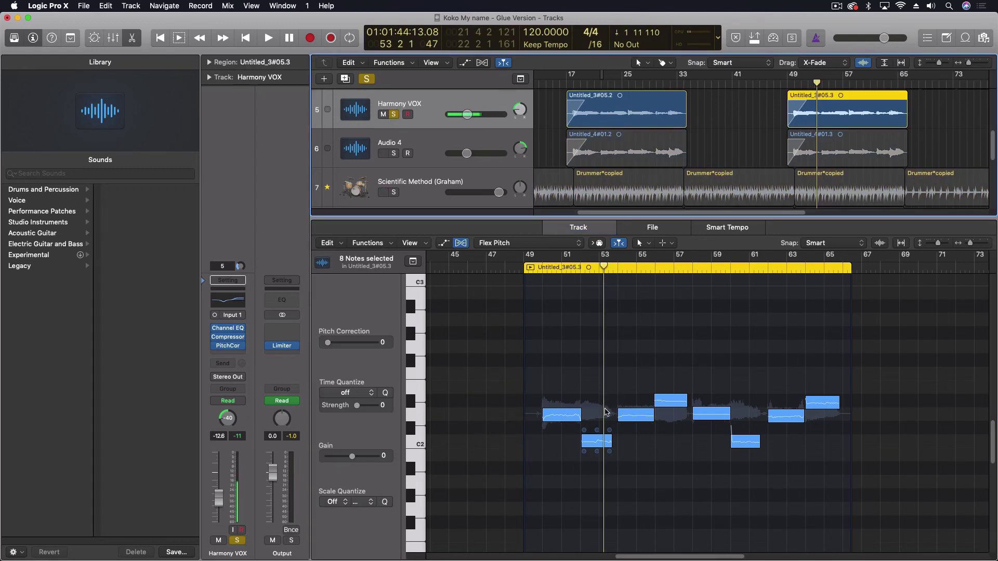
key(space)
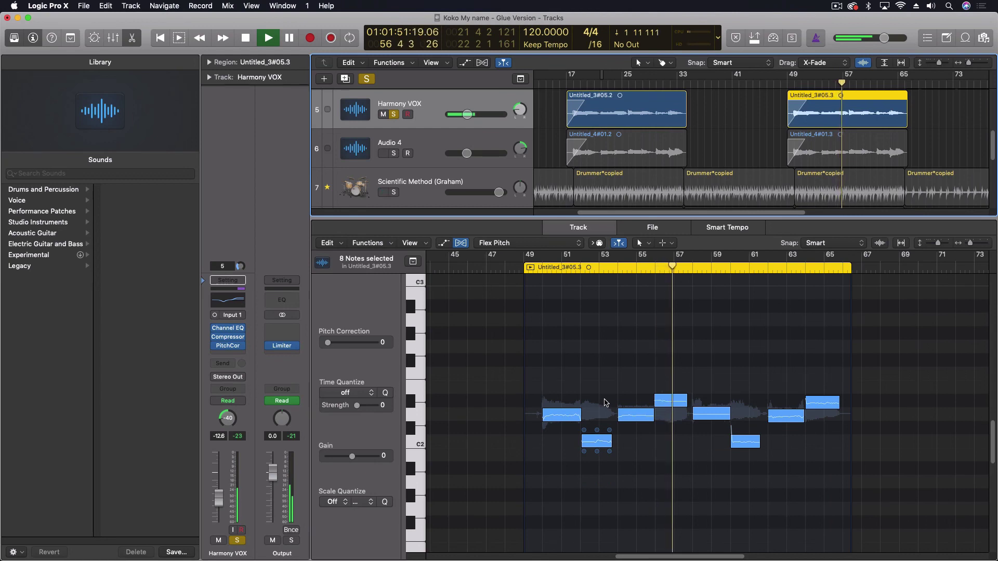
Step: Stop playback and generate the Inst 6 MIDI track from the region's Flex Pitch data
key(space)
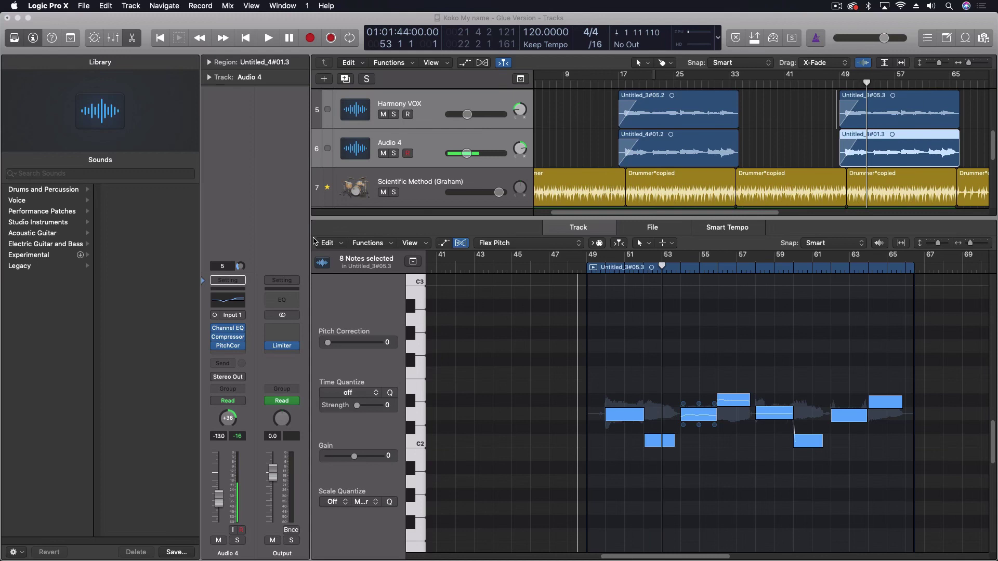
click(335, 245)
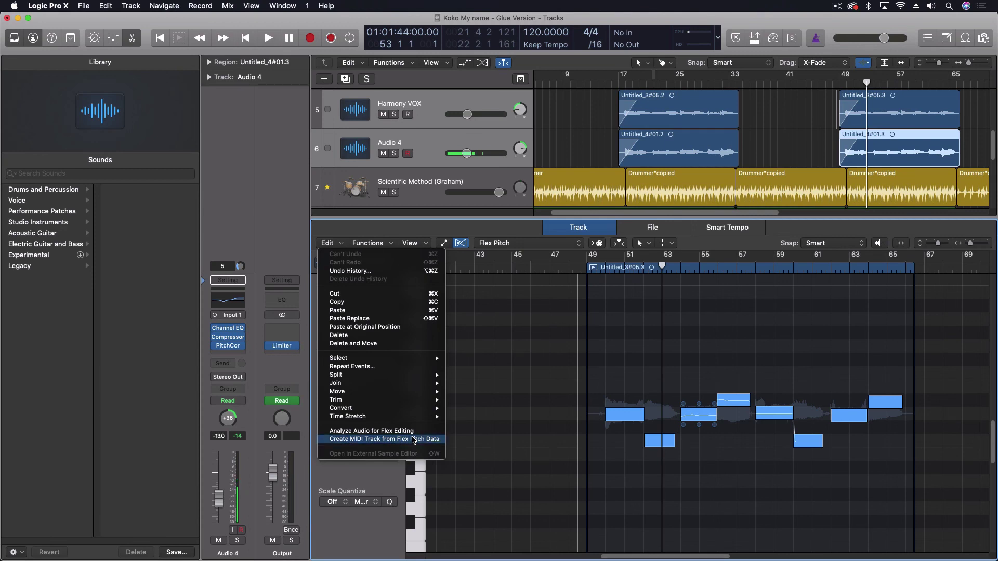
click(414, 440)
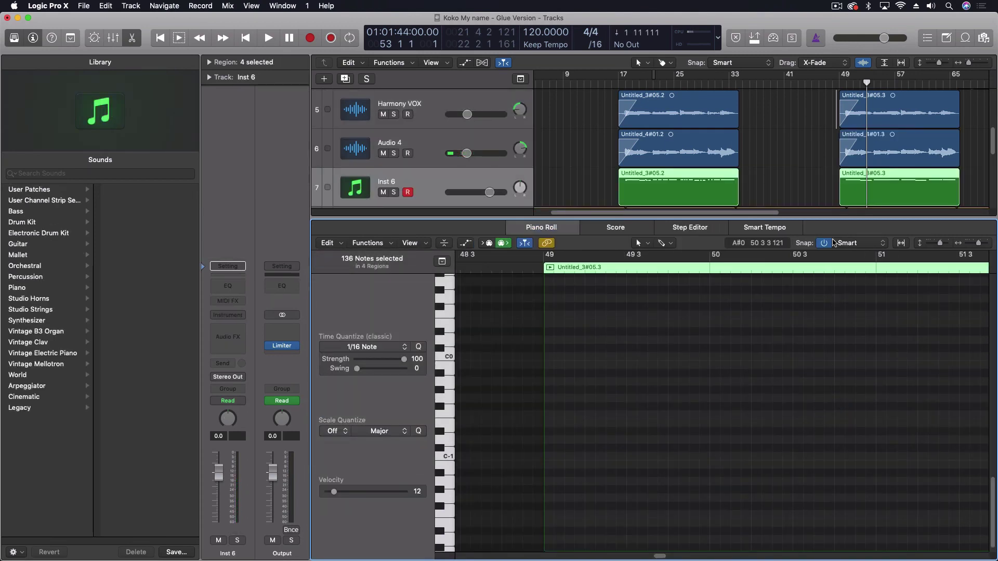
click(860, 166)
scroll(671, 356, up, 10)
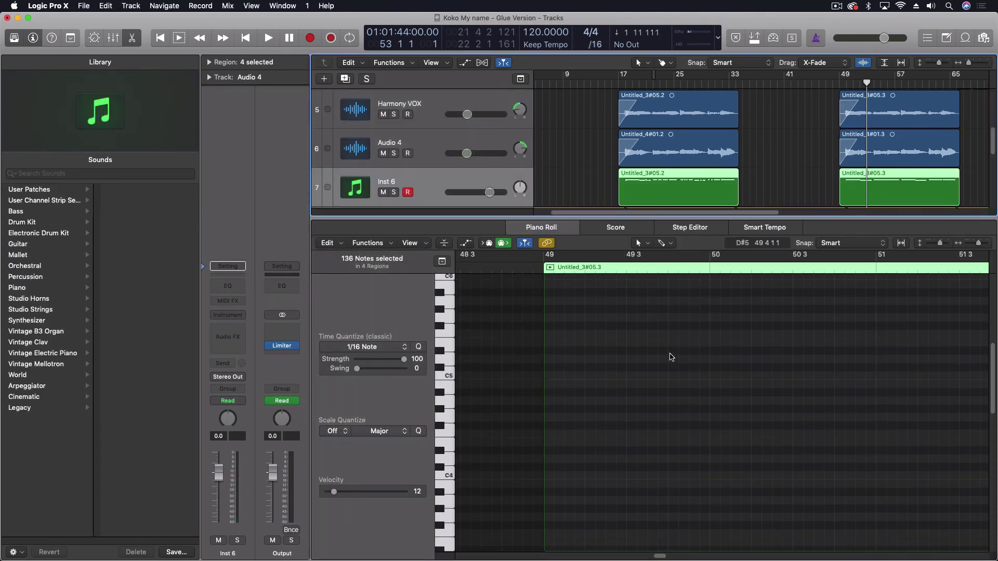
scroll(728, 433, down, 3)
scroll(722, 435, right, 10)
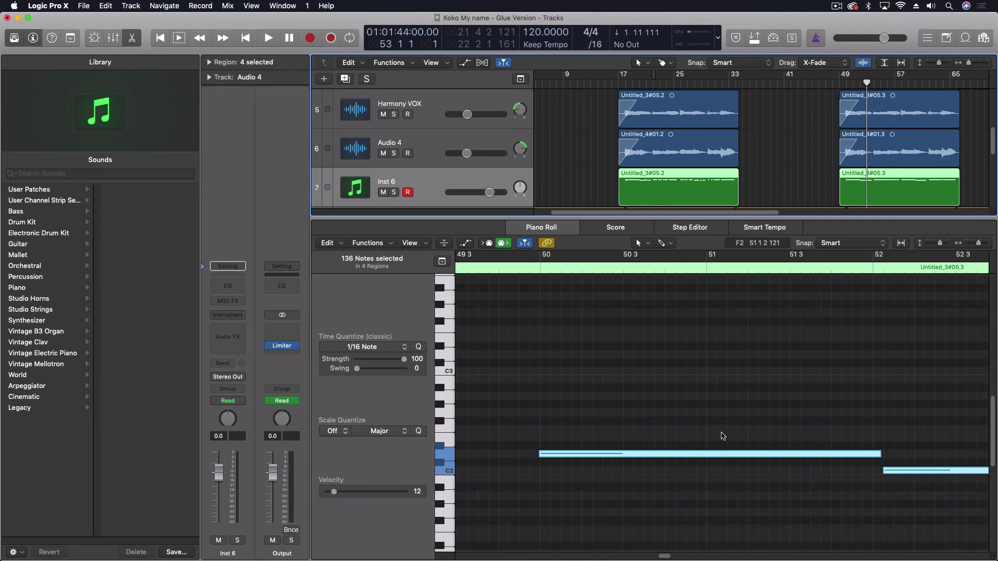
scroll(715, 437, right, 3)
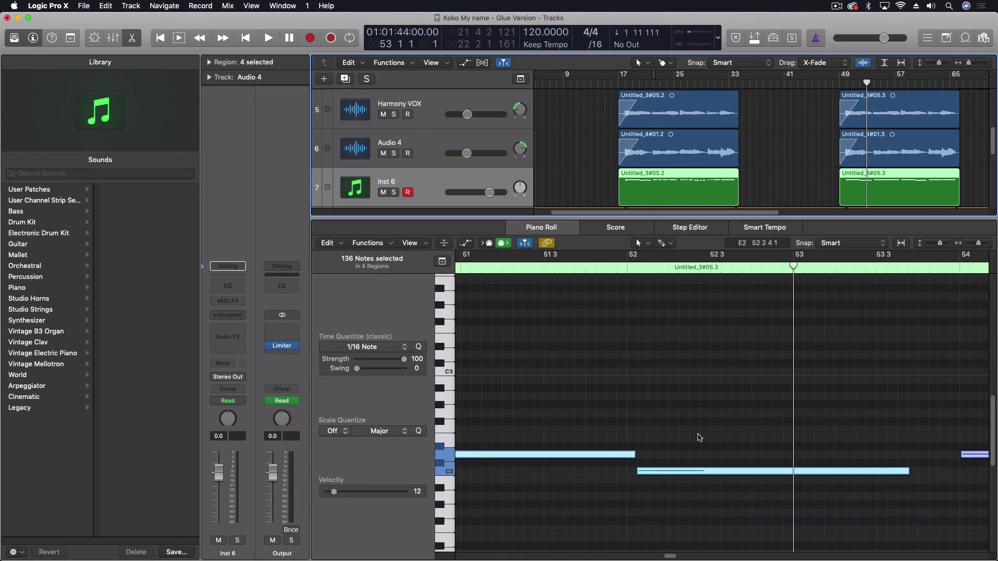
key(comma)
key(comma)
key(comma)
key(comma)
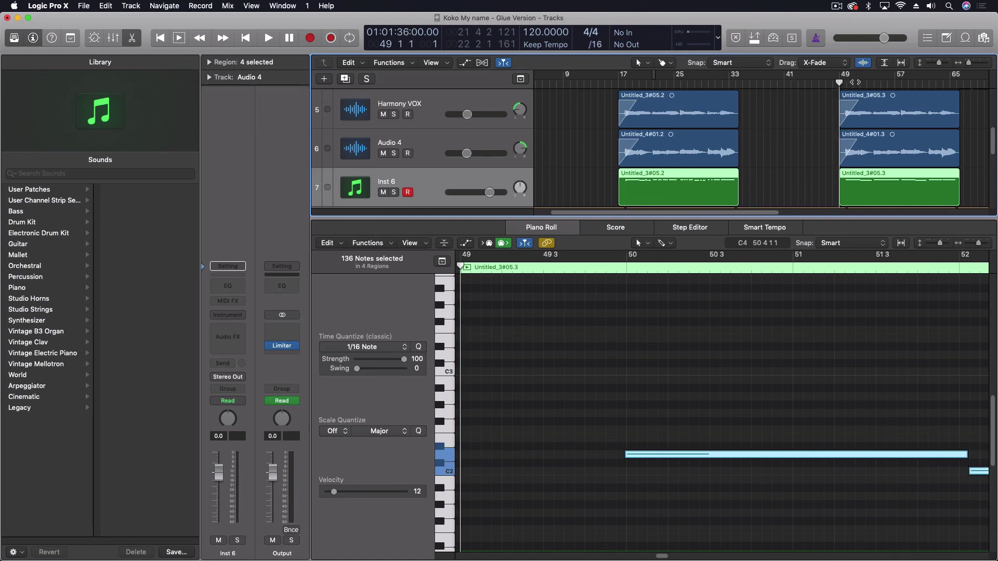
key(period)
key(period)
key(period)
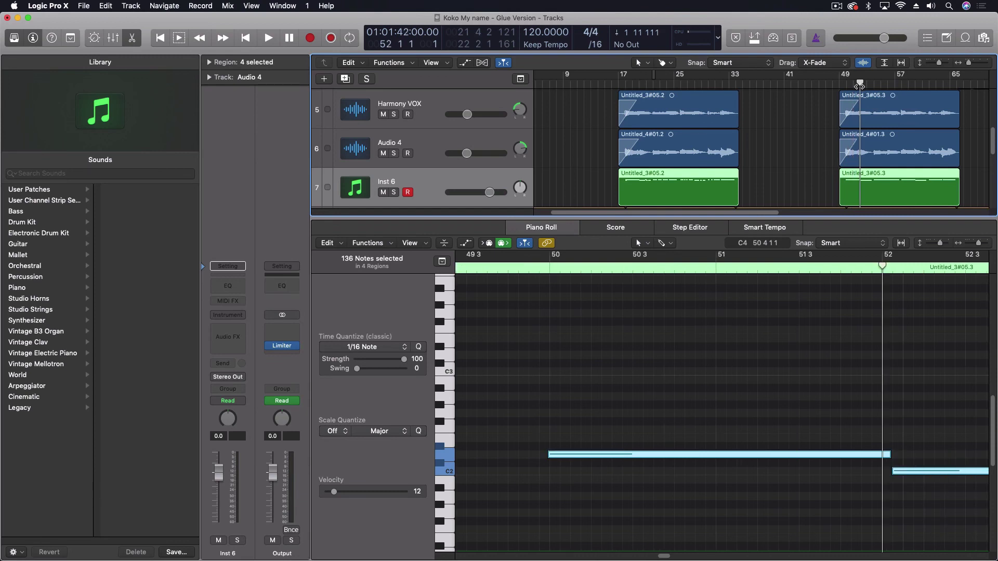
scroll(826, 374, right, 10)
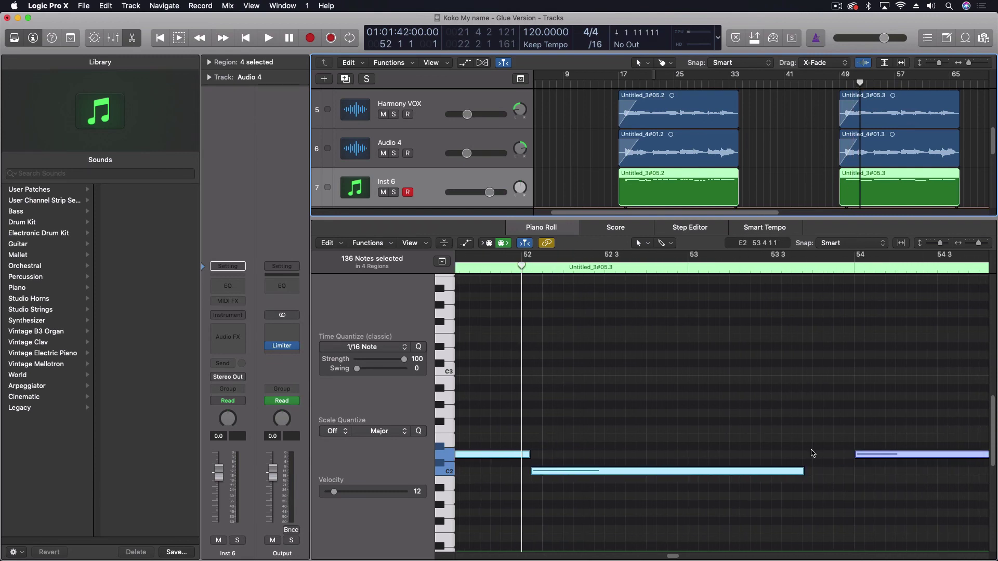
scroll(827, 510, right, 15)
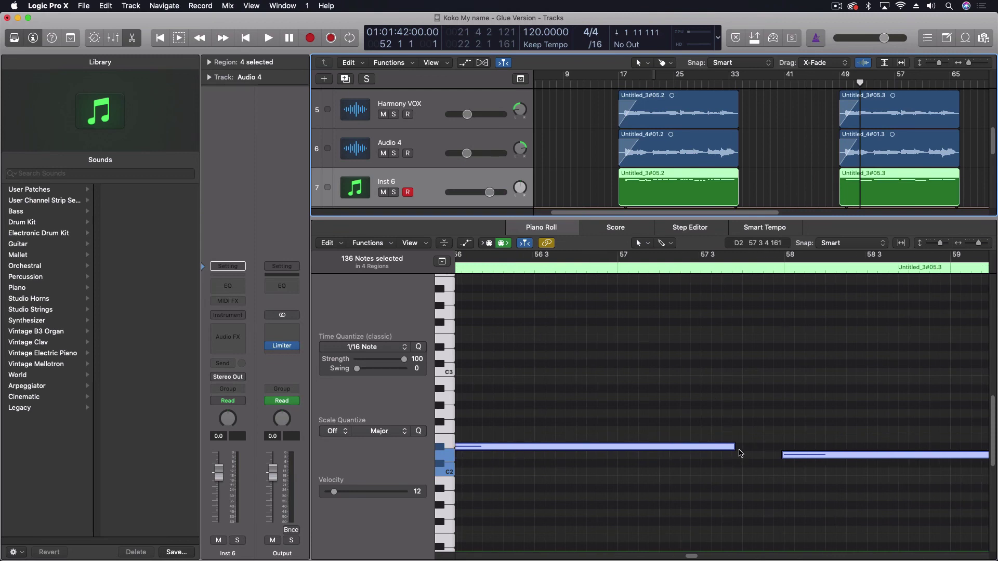
scroll(745, 456, right, 15)
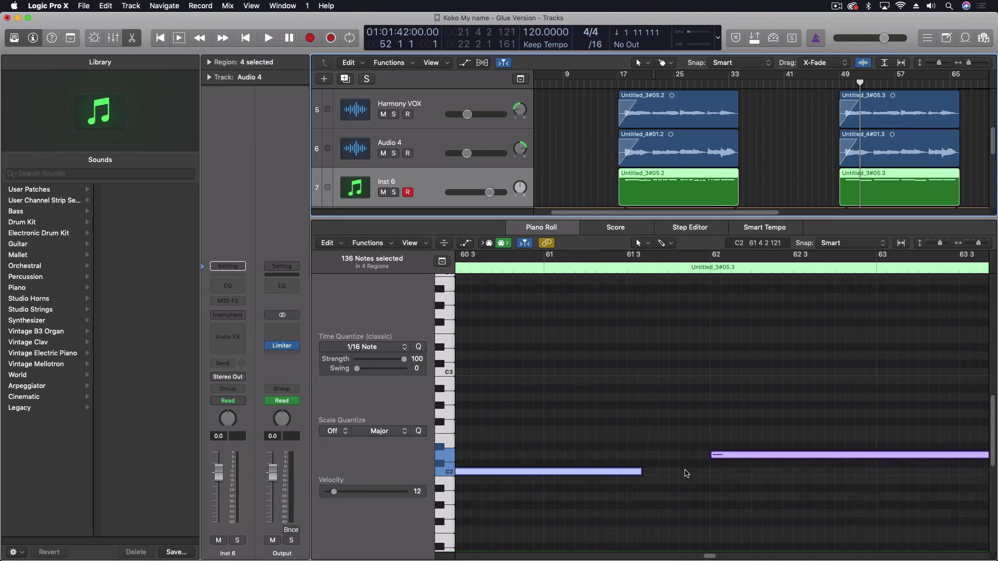
scroll(745, 457, right, 10)
scroll(747, 466, left, 5)
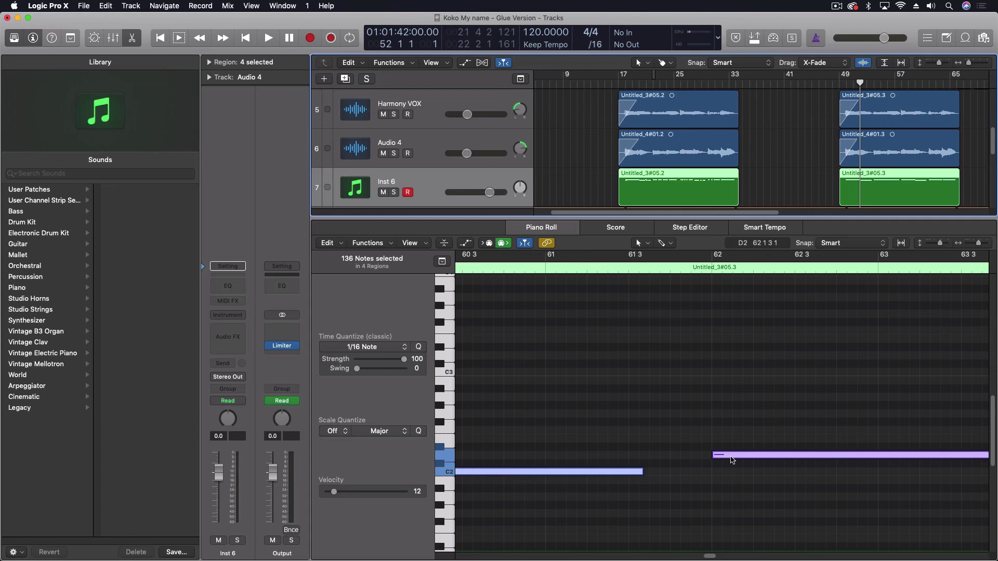
scroll(733, 460, right, 15)
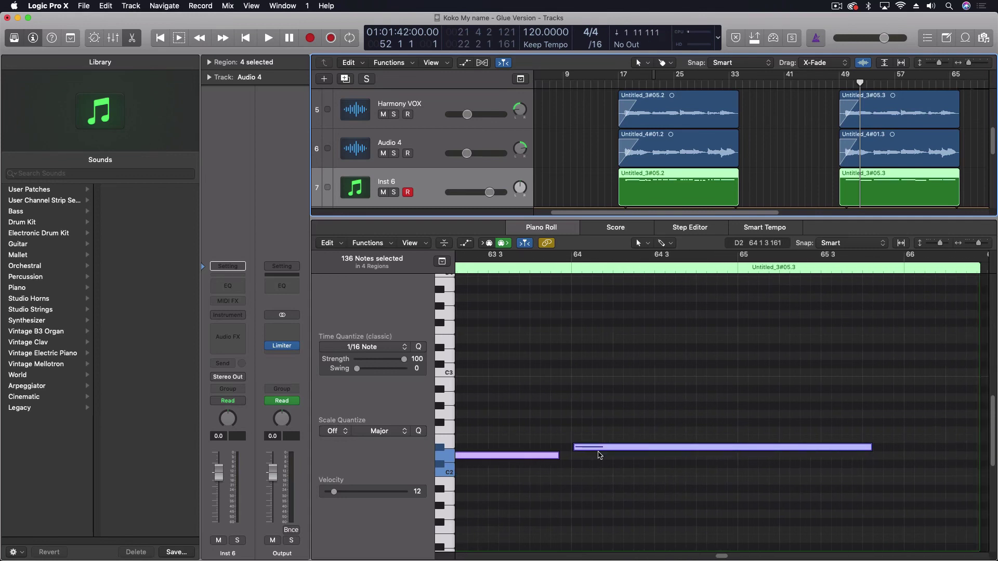
scroll(605, 454, left, 20)
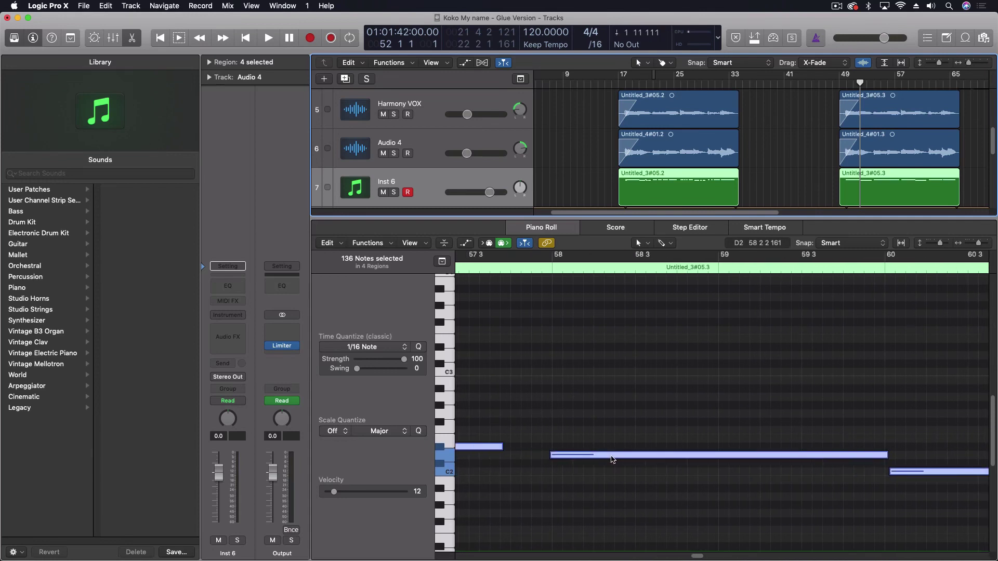
scroll(610, 461, left, 20)
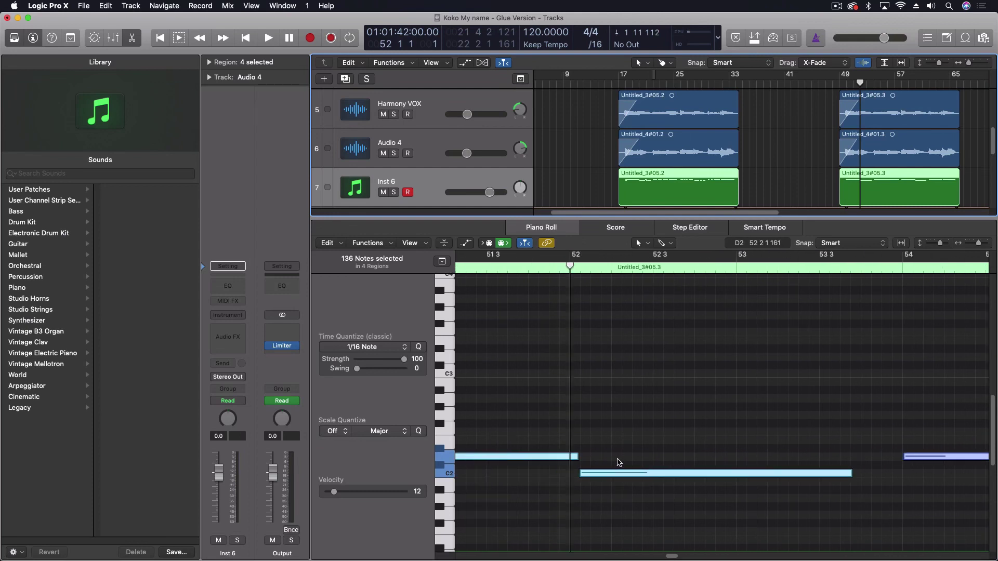
scroll(617, 463, left, 7)
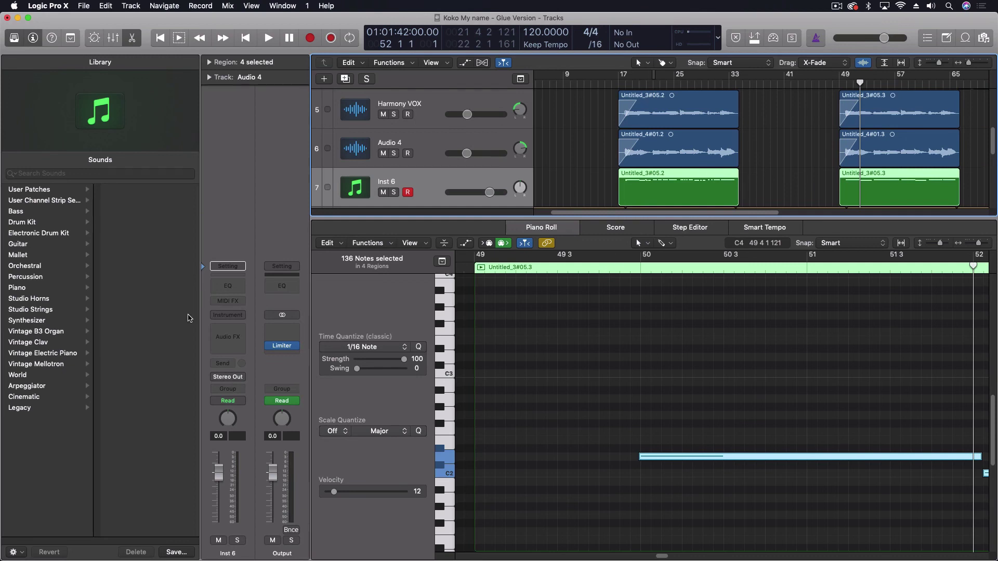
Step: Load Retro Synth (Stereo) as Inst 6's instrument and solo the Inst 6 track
click(221, 319)
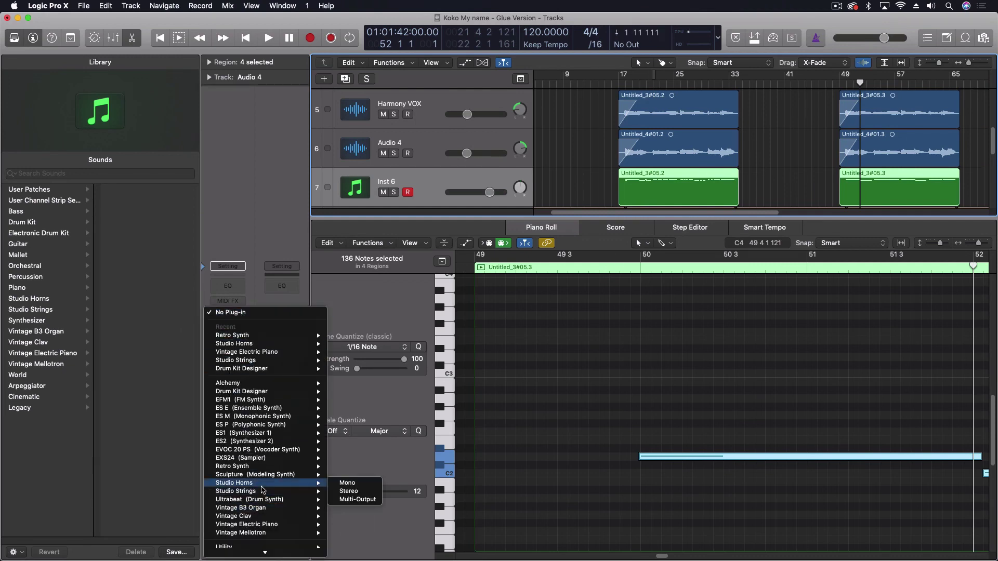
mouse_move(261, 517)
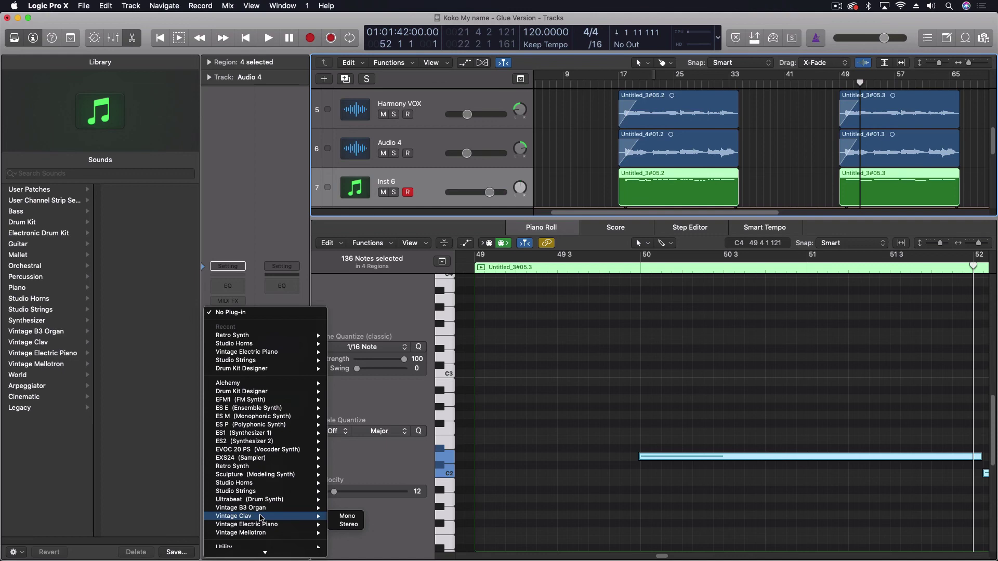
mouse_move(259, 468)
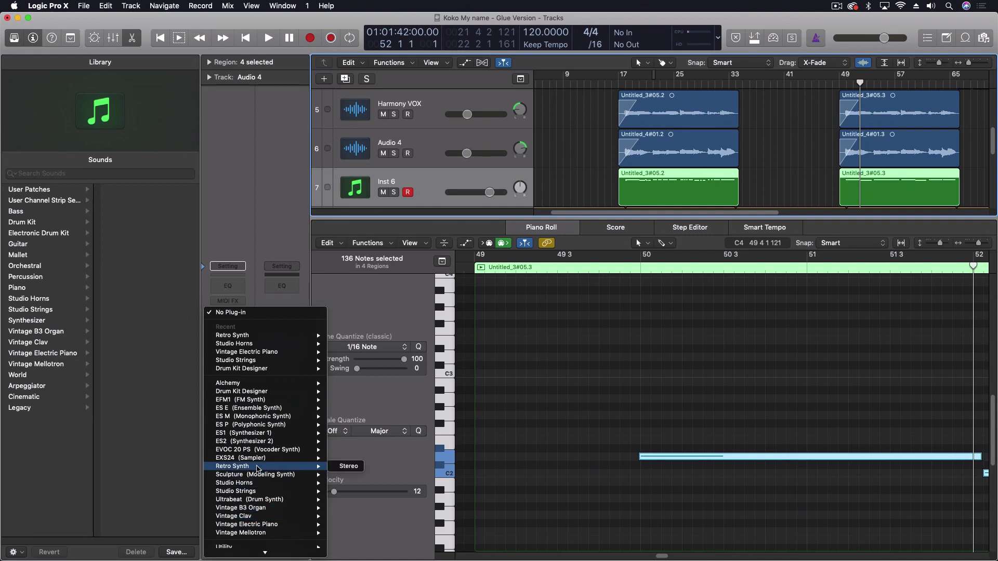
click(359, 467)
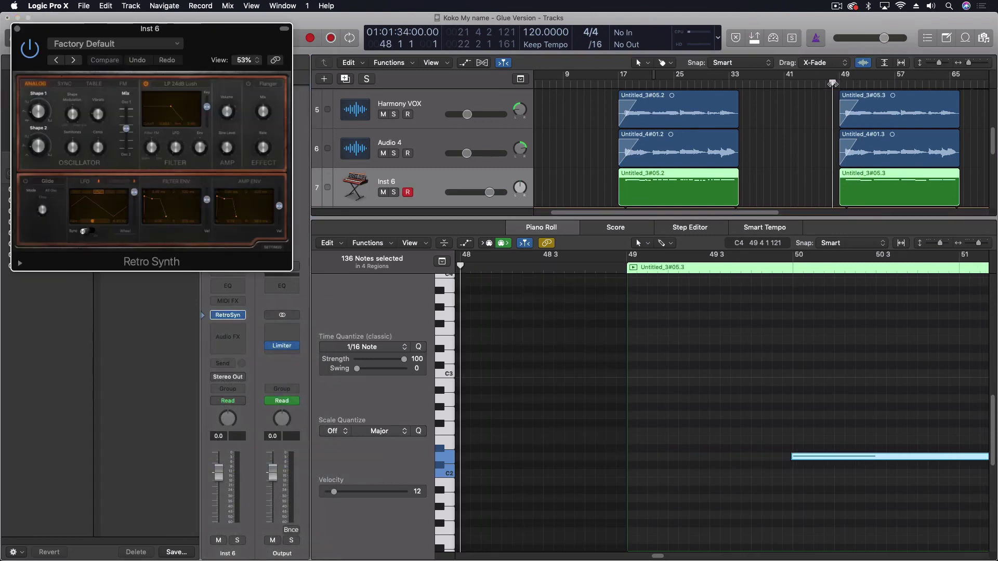
click(394, 192)
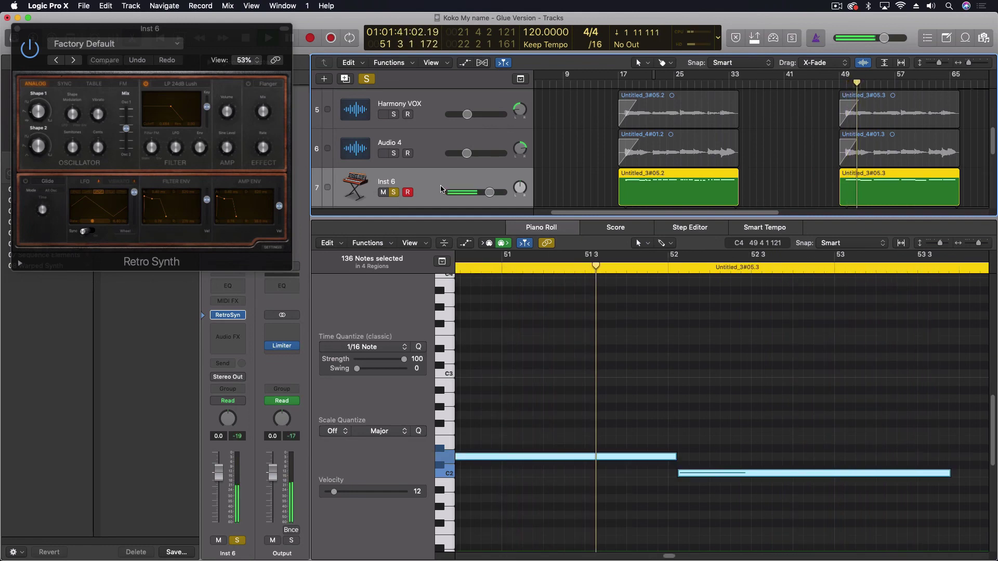
Step: Unmute the Harmony VOX and Audio 4 tracks and solo Harmony VOX alongside the synth
click(383, 153)
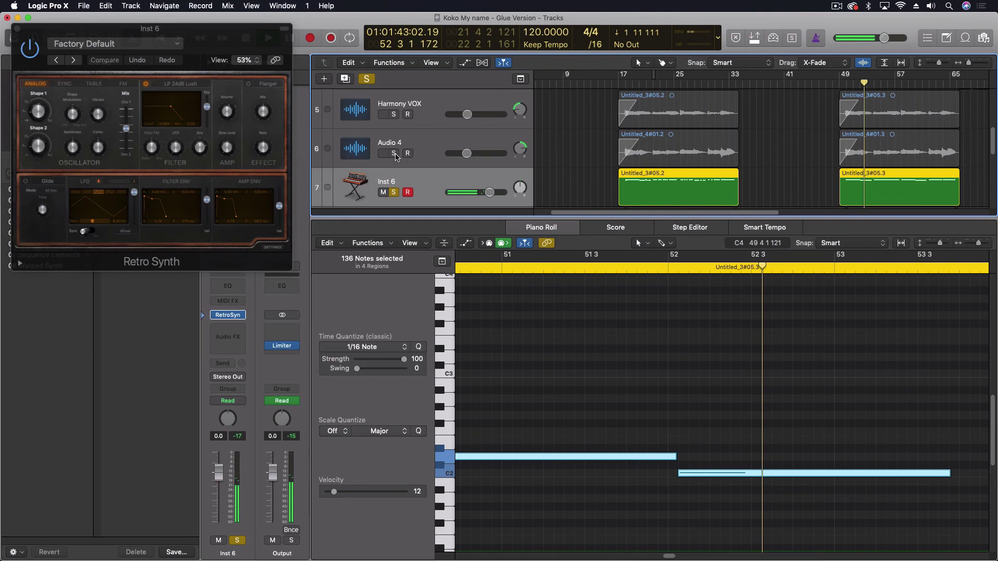
click(385, 114)
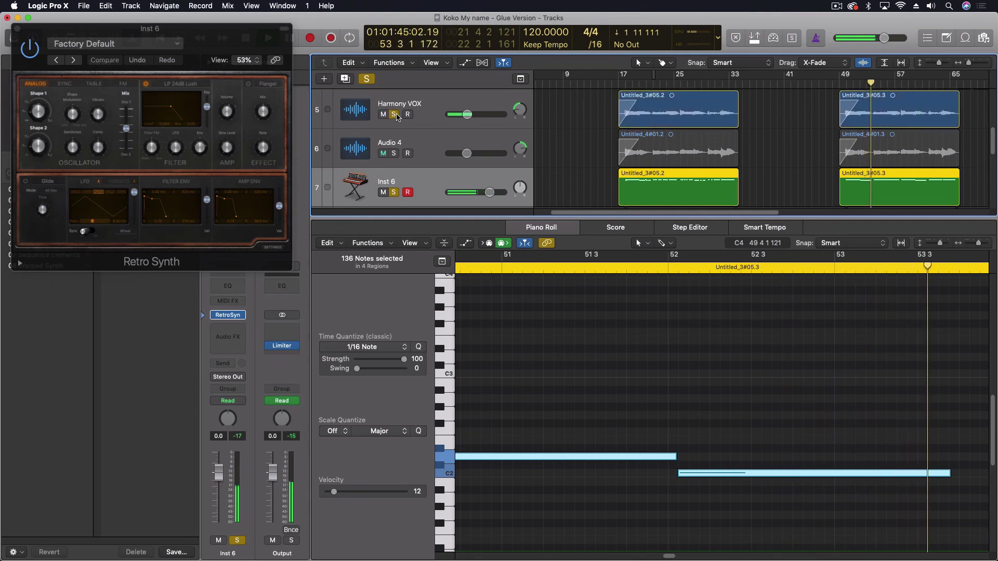
click(395, 115)
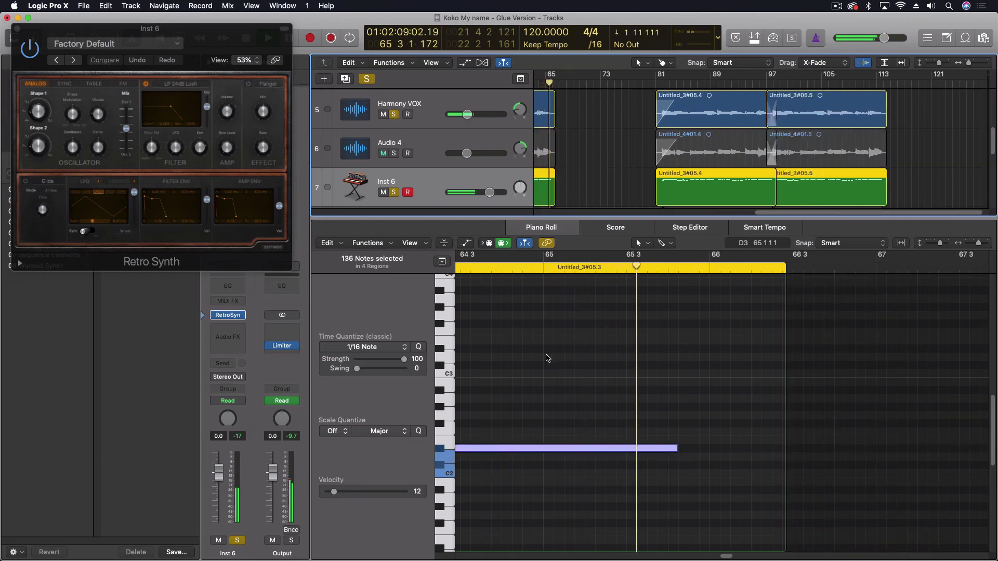
Step: Fit the selected regions into view and move the playhead back to bar 62
scroll(516, 345, left, 5)
scroll(516, 344, left, 2)
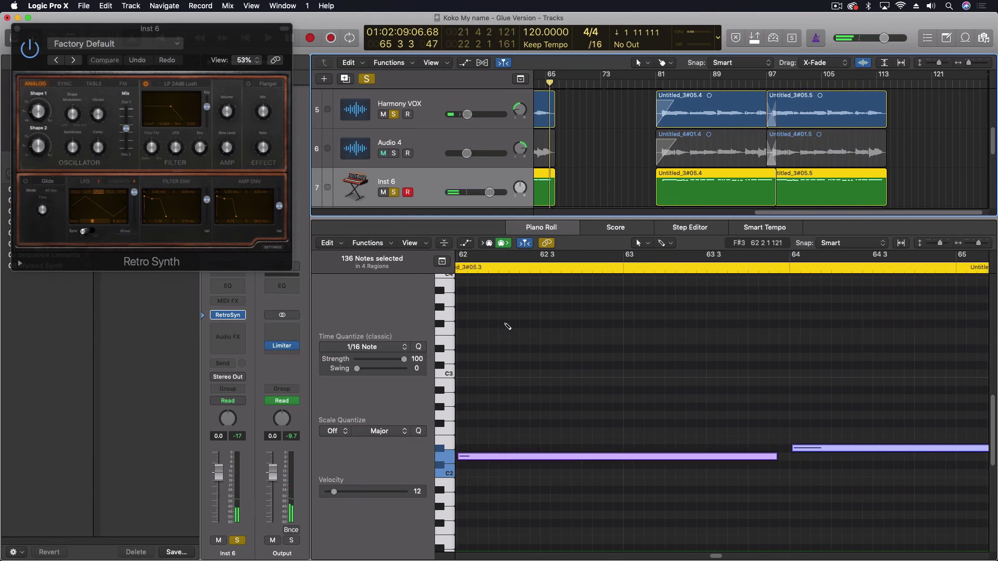
key(z)
click(519, 267)
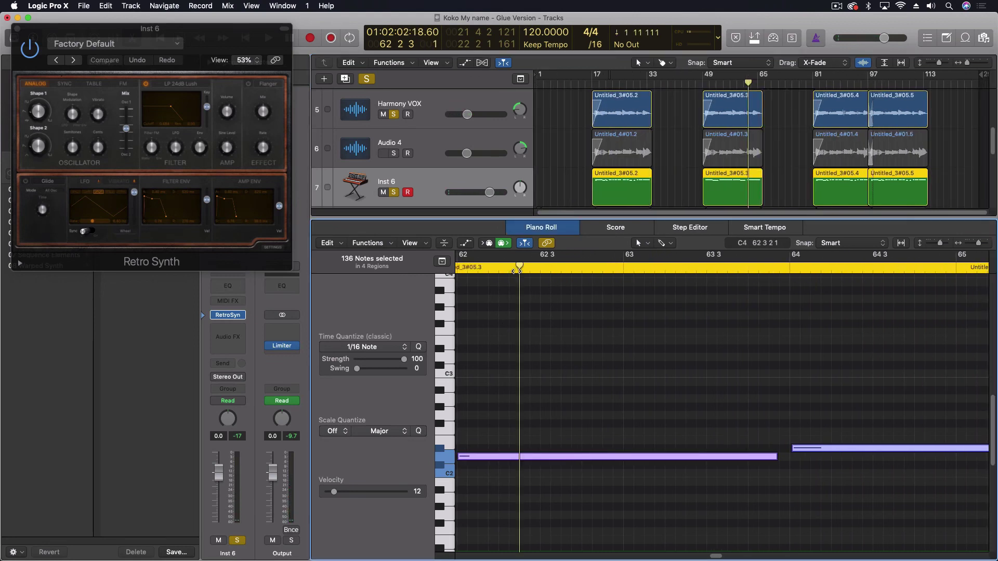
scroll(519, 291, down, 6)
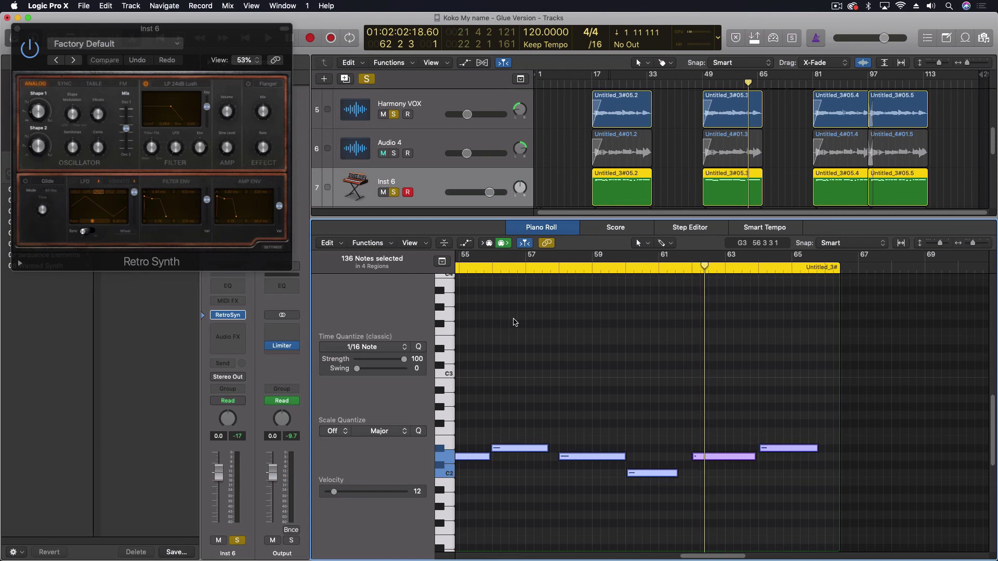
scroll(513, 322, left, 5)
scroll(489, 320, left, 3)
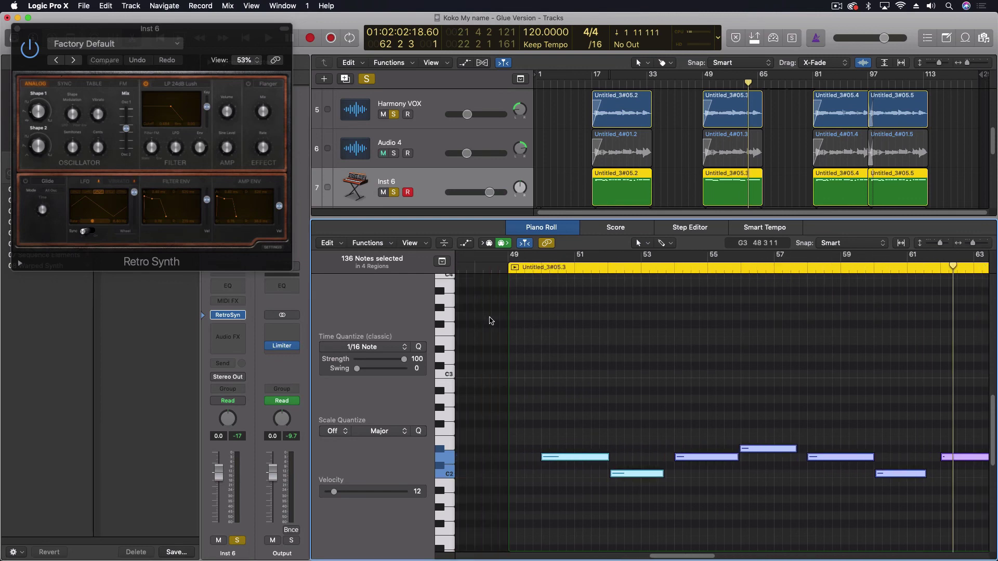
scroll(490, 321, right, 3)
scroll(491, 327, left, 4)
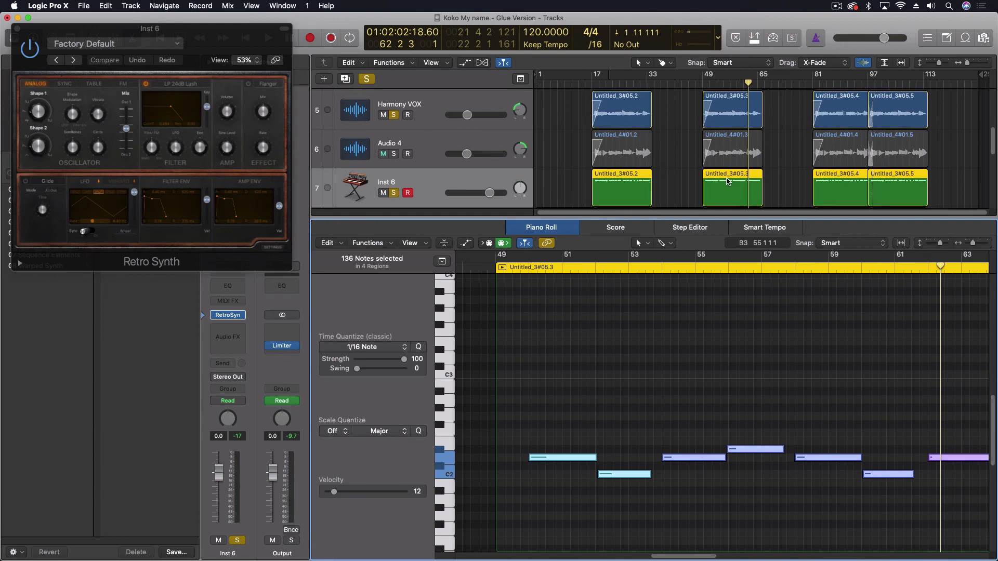
scroll(727, 182, up, 5)
Step: Show Comp A.1's Flex Pitch notes, zoom in around bar 58, and select the second short note
click(726, 137)
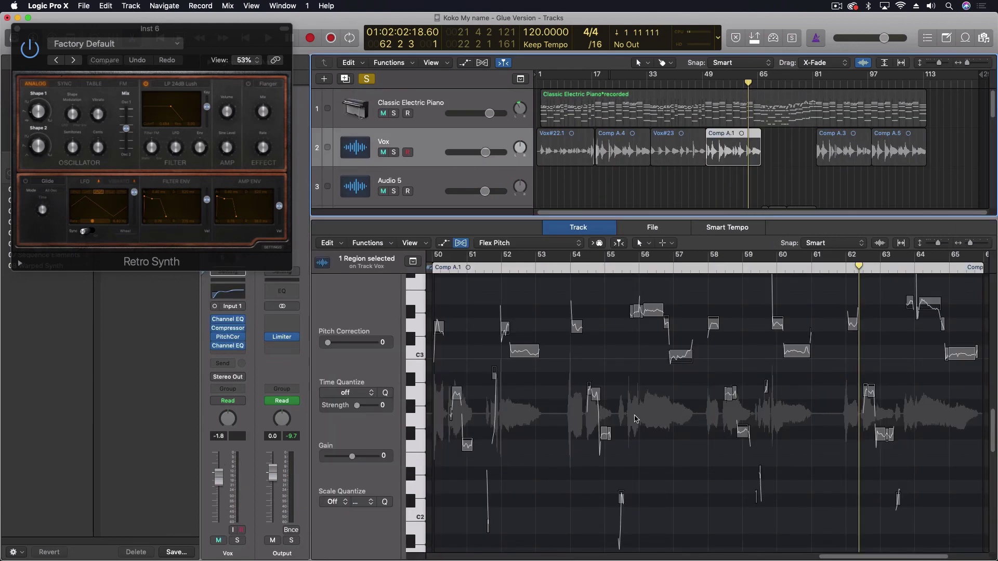
scroll(642, 316, down, 2)
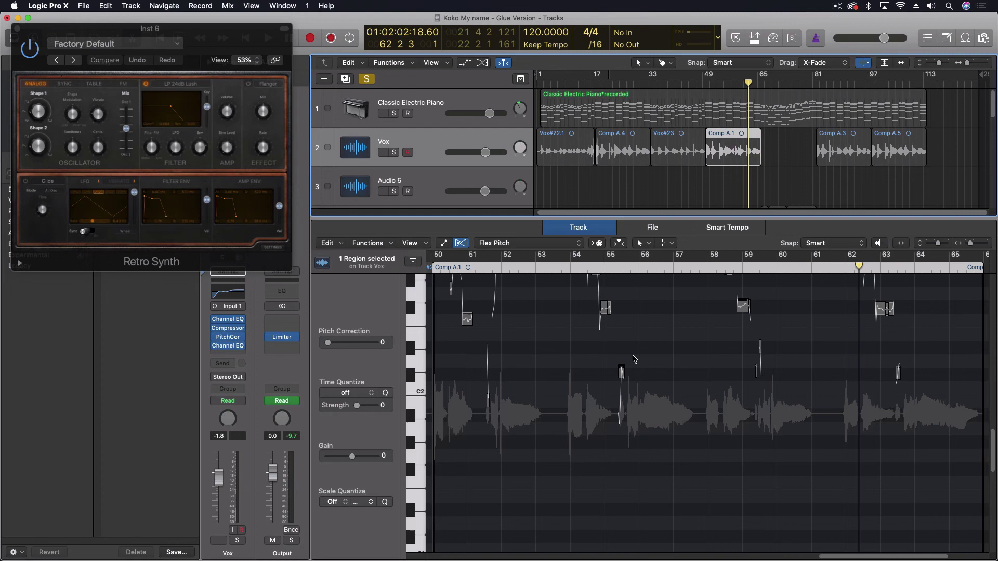
scroll(638, 380, up, 3)
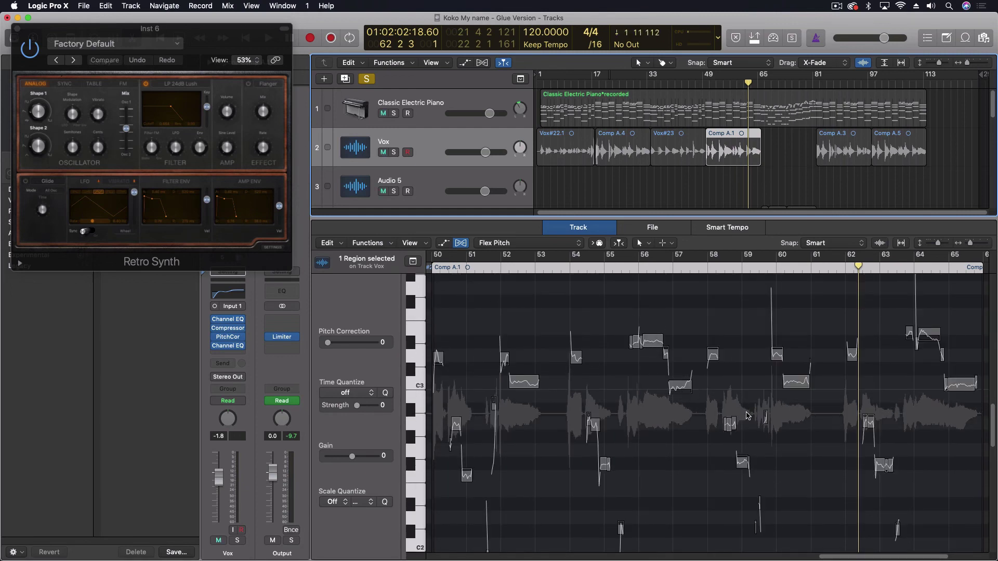
click(723, 268)
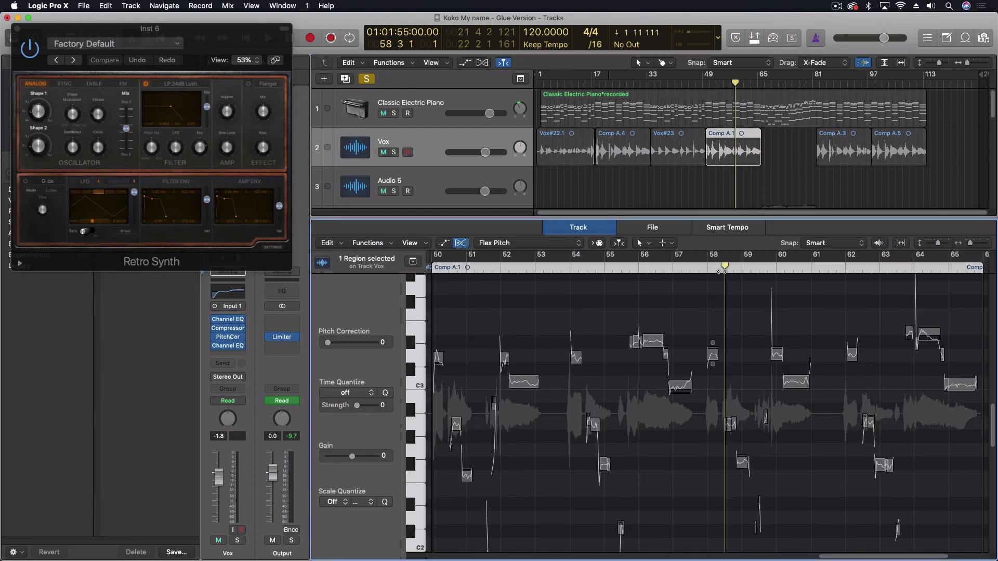
key(super+Right)
key(super+Right)
key(super+Right)
key(super+Right)
key(super+Right)
key(super+Right)
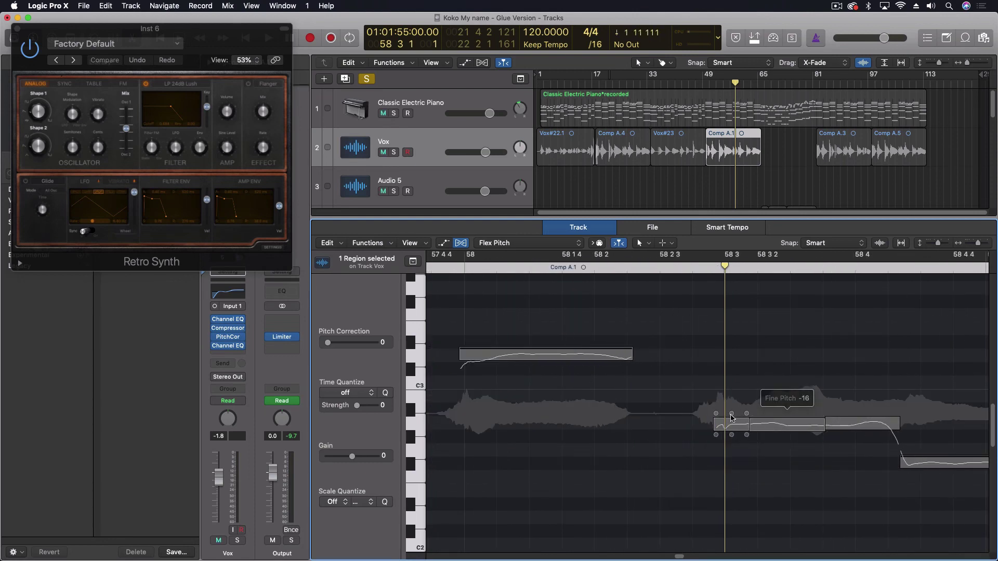
click(752, 425)
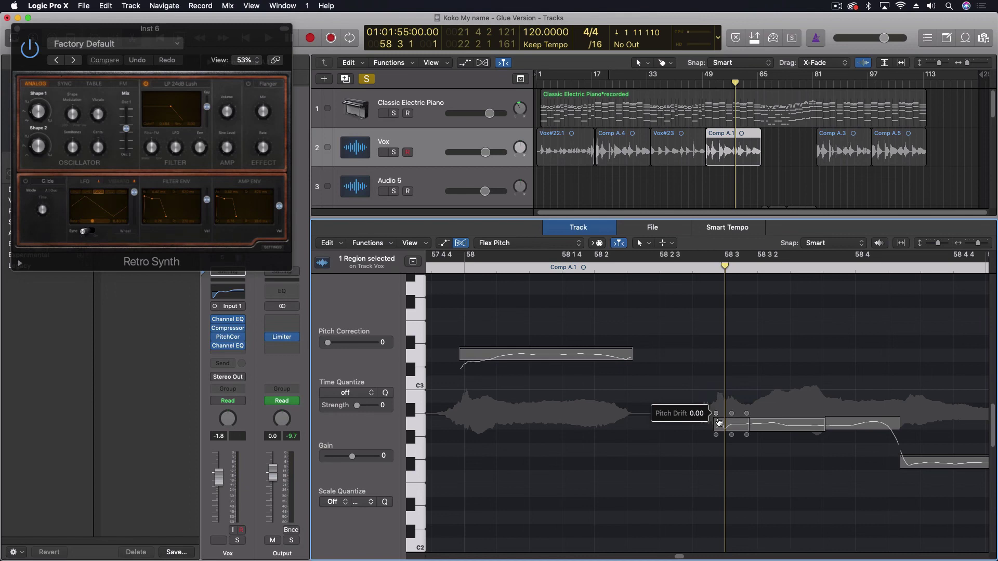
right_click(676, 332)
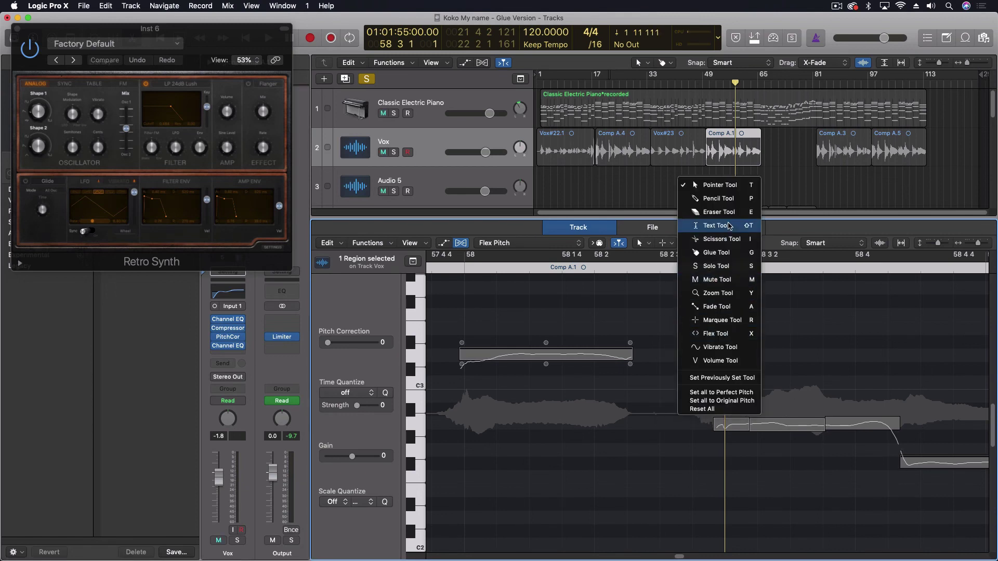
Step: Glue the three short notes after bar 58 3 into one note
click(725, 253)
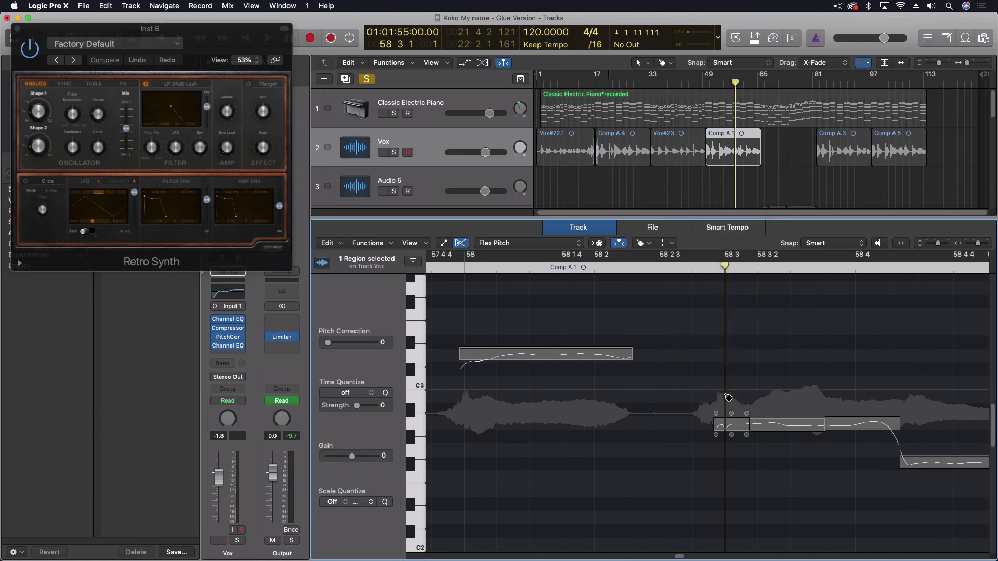
drag(726, 395, 868, 451)
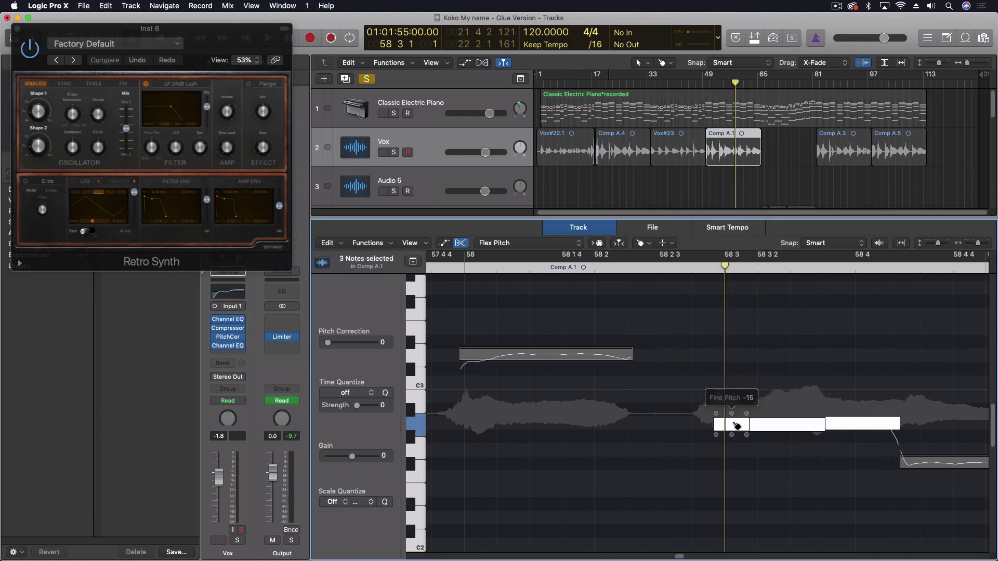
click(736, 425)
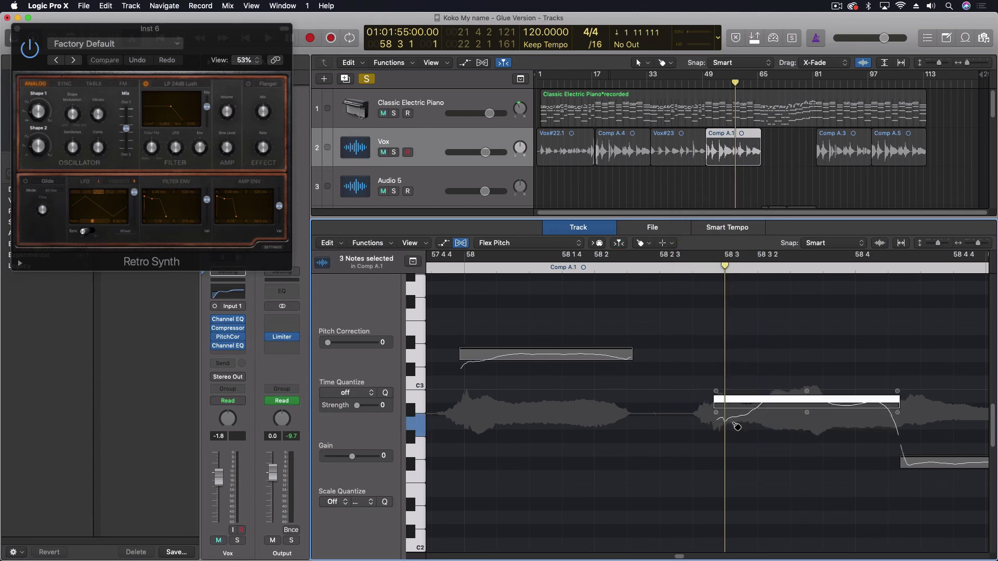
Step: Reset the merged note's fine pitch to 0 and lower it one semitone to A2
key(t)
click(769, 273)
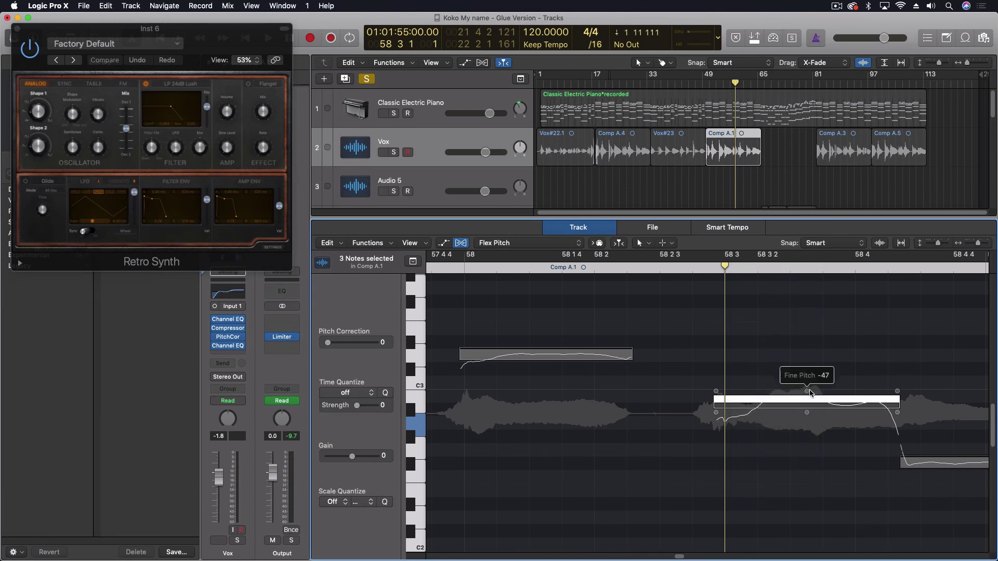
double_click(809, 392)
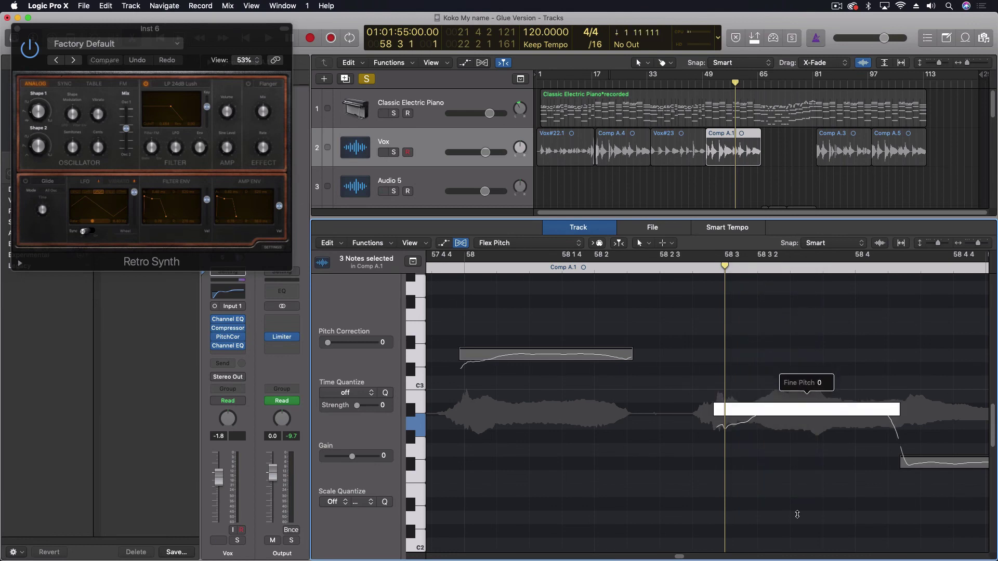
drag(765, 413, 806, 444)
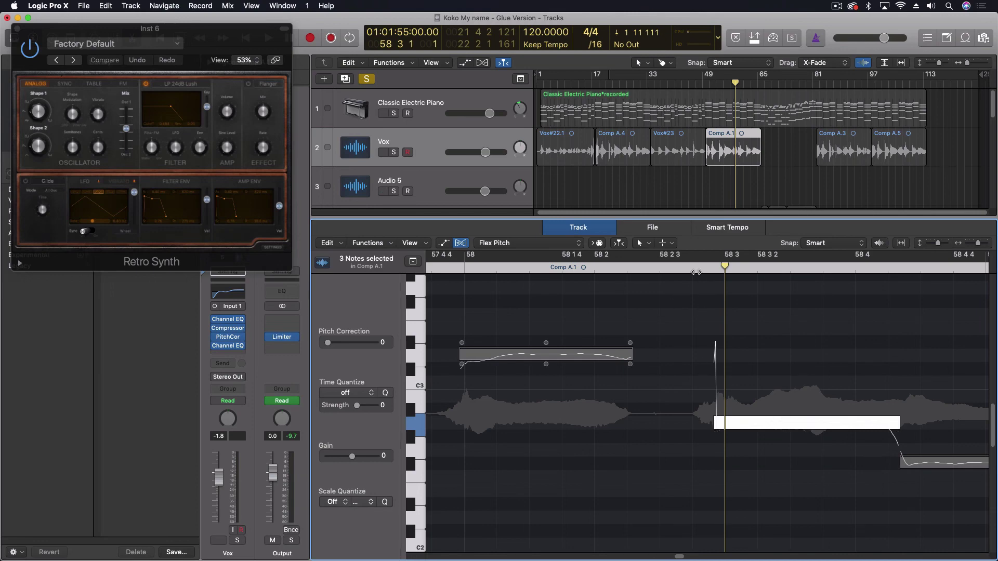
scroll(729, 121, down, 5)
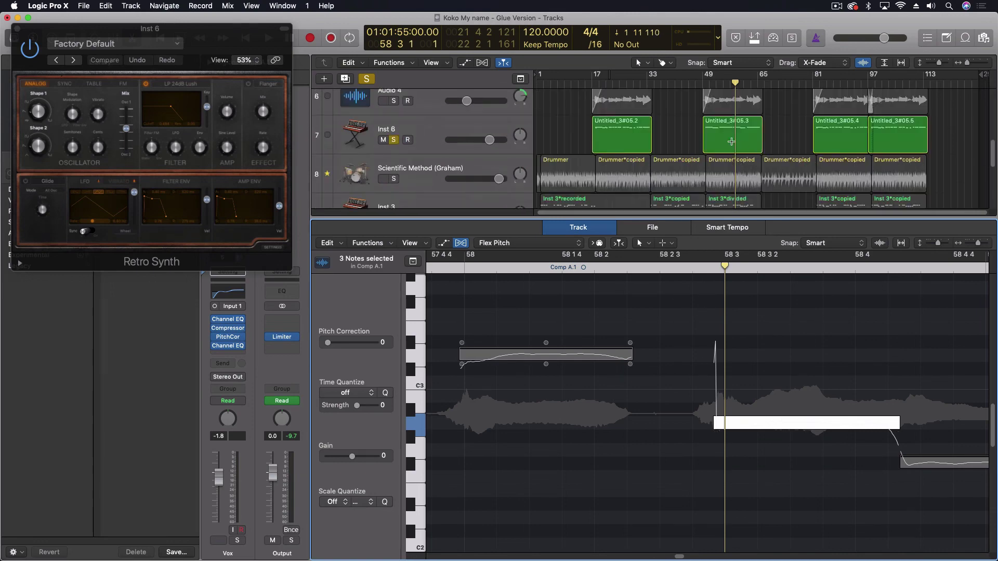
scroll(727, 137, up, 2)
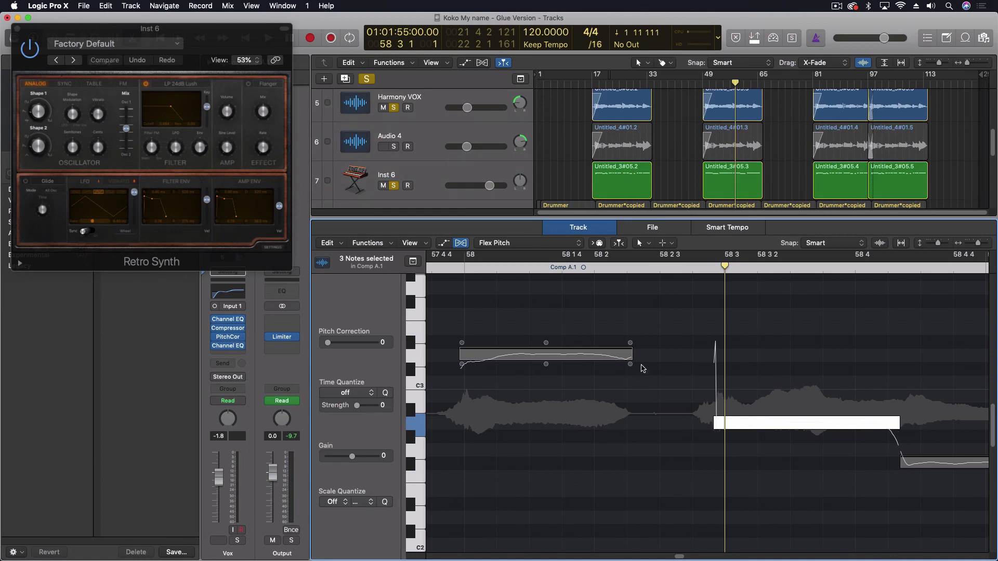
click(330, 243)
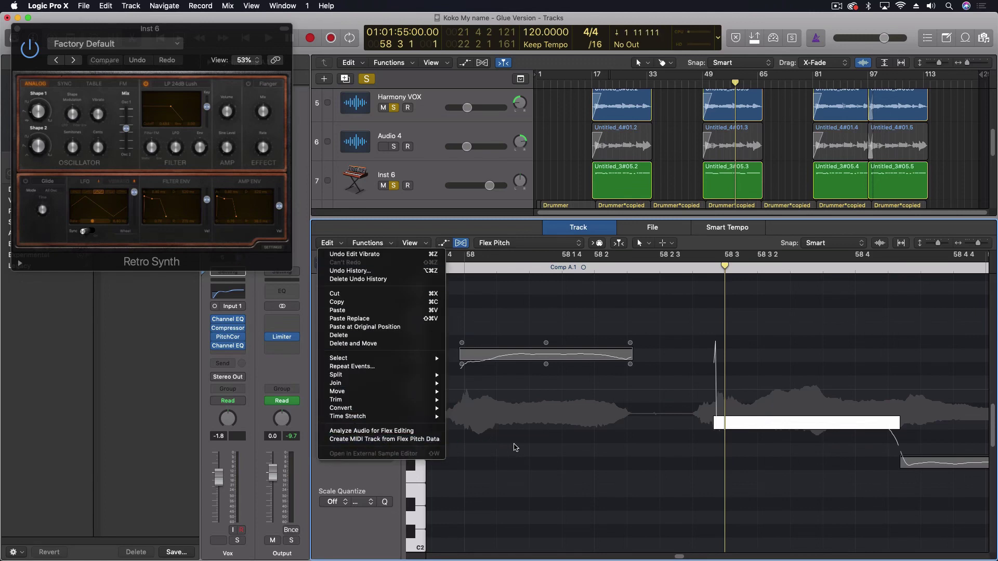
click(671, 401)
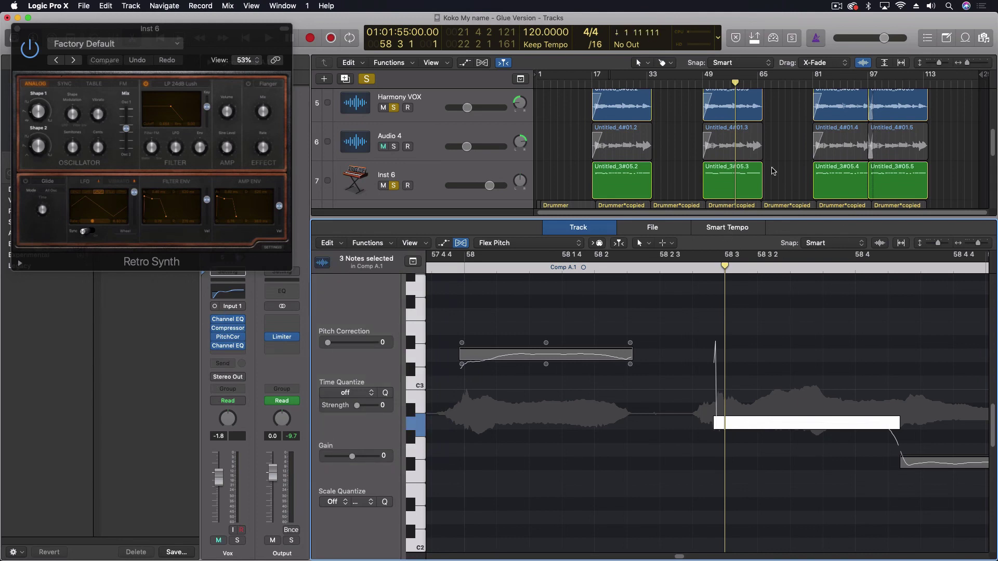
scroll(730, 175, down, 4)
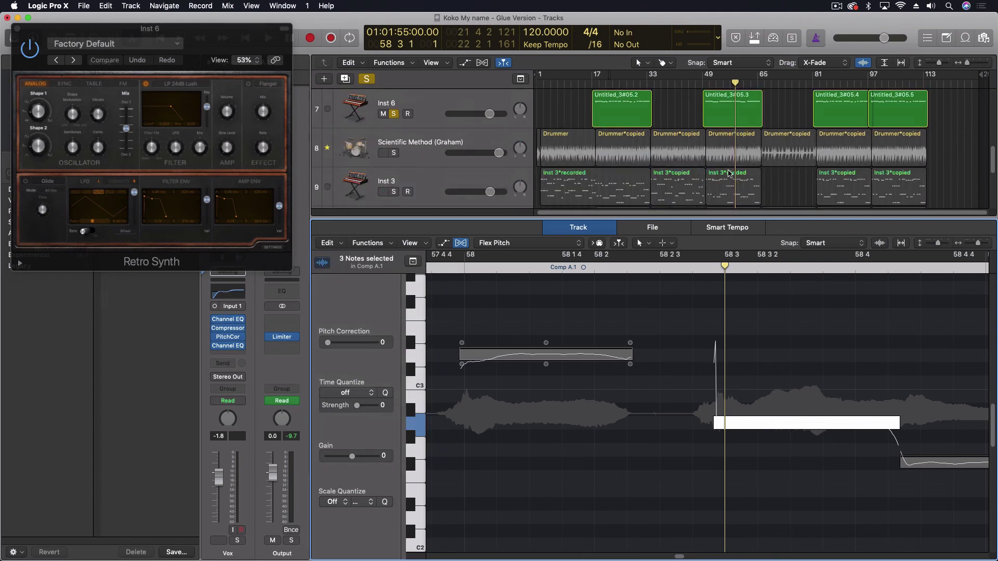
scroll(730, 174, up, 4)
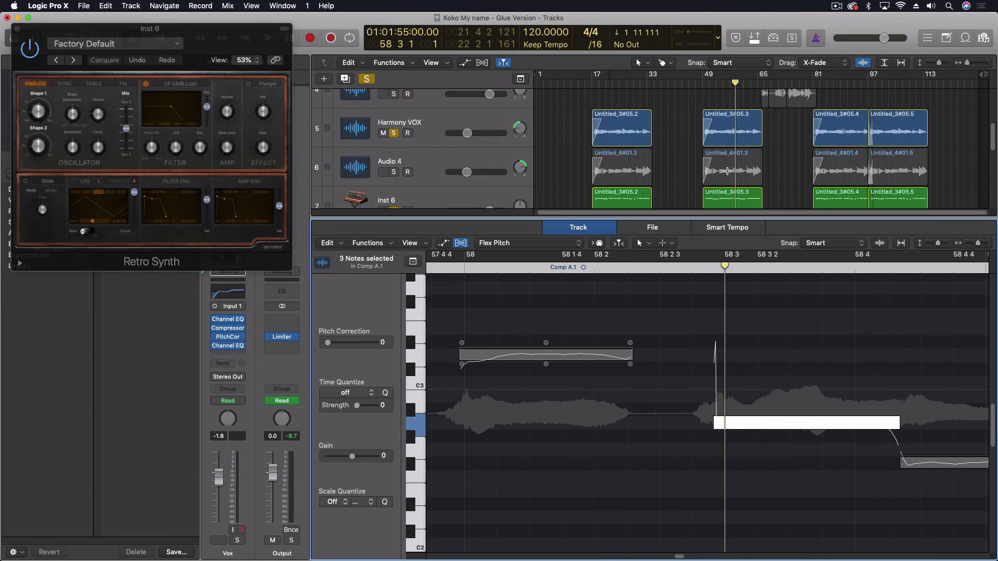